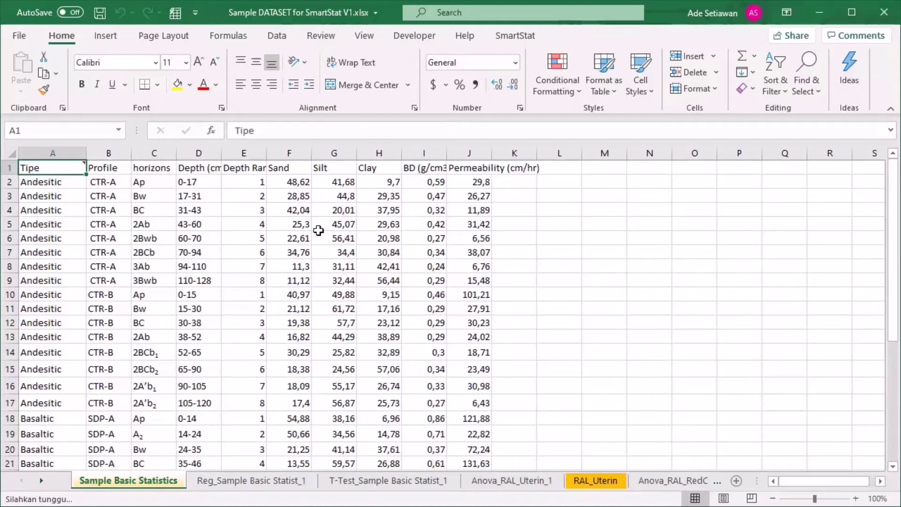
- Show the SmartStat tools and examine the sample dataset's columns, including the numeric ones from Depth Rank to Permeability
left_click(510, 37)
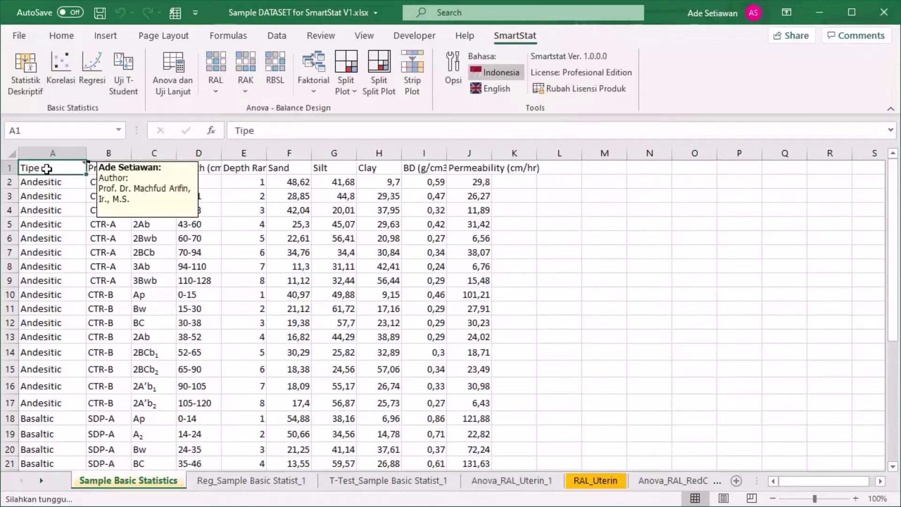
left_click_drag(44, 169, 452, 423)
scroll(439, 383, "up", 5)
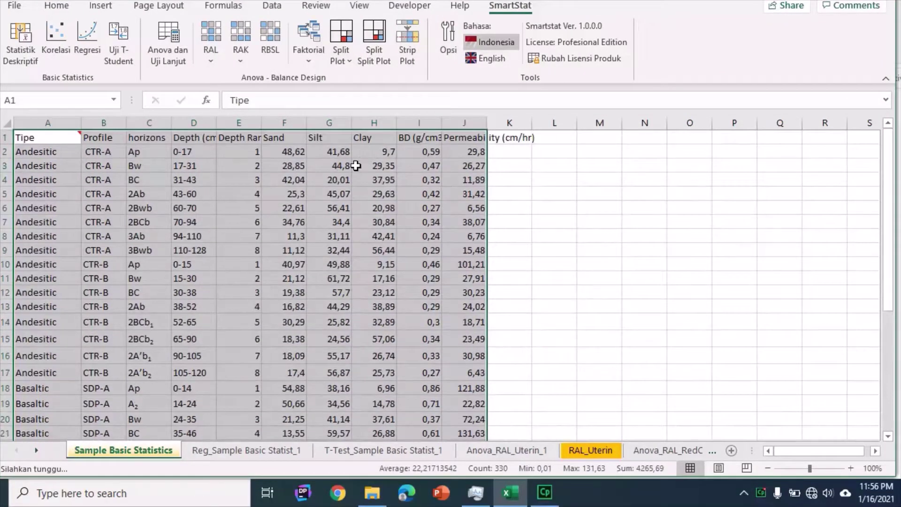
left_click(242, 140)
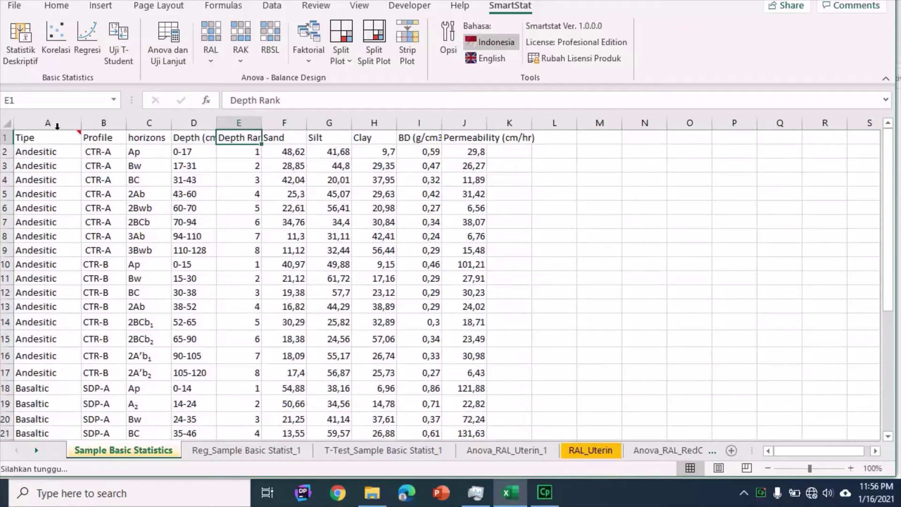
left_click(45, 138)
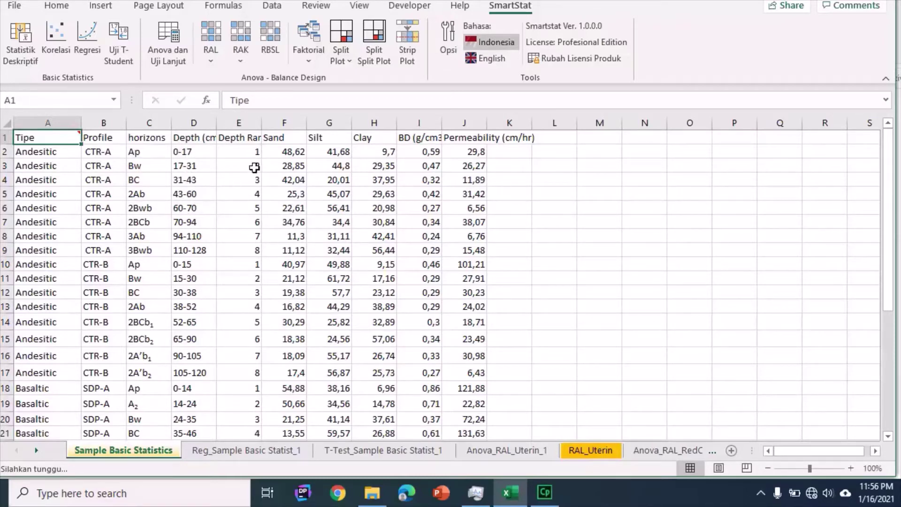
left_click_drag(248, 138, 451, 280)
left_click(241, 137)
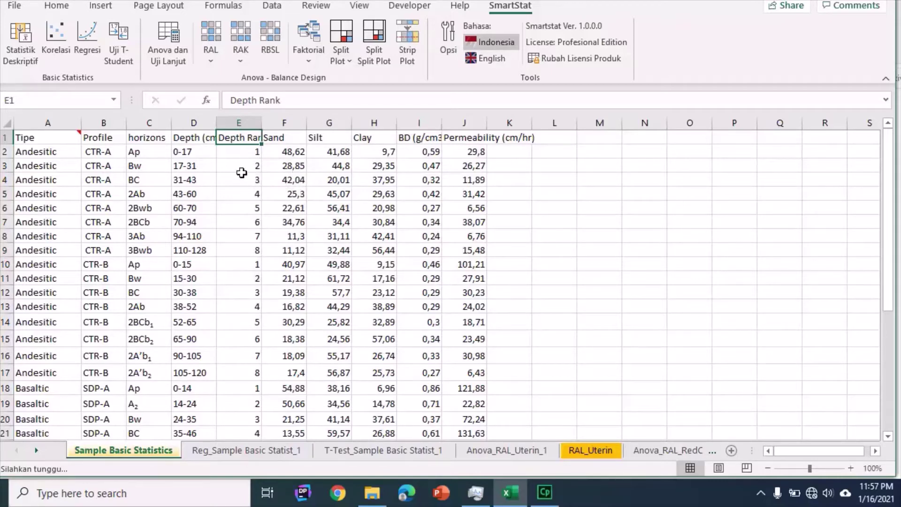
- Start a SmartStat correlation analysis on the detected dataset range A1:J33 of the Sample Basic Statistics sheet
left_click(225, 210)
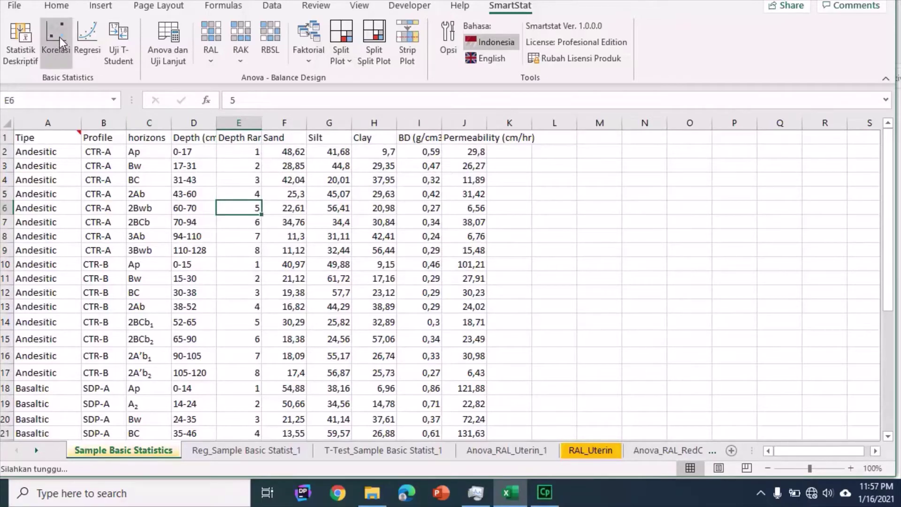
left_click(60, 38)
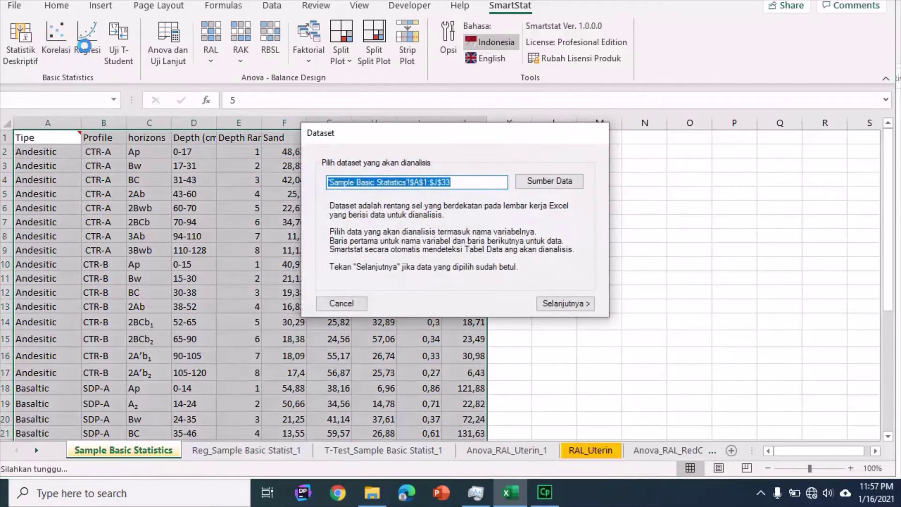
left_click_drag(384, 136, 598, 112)
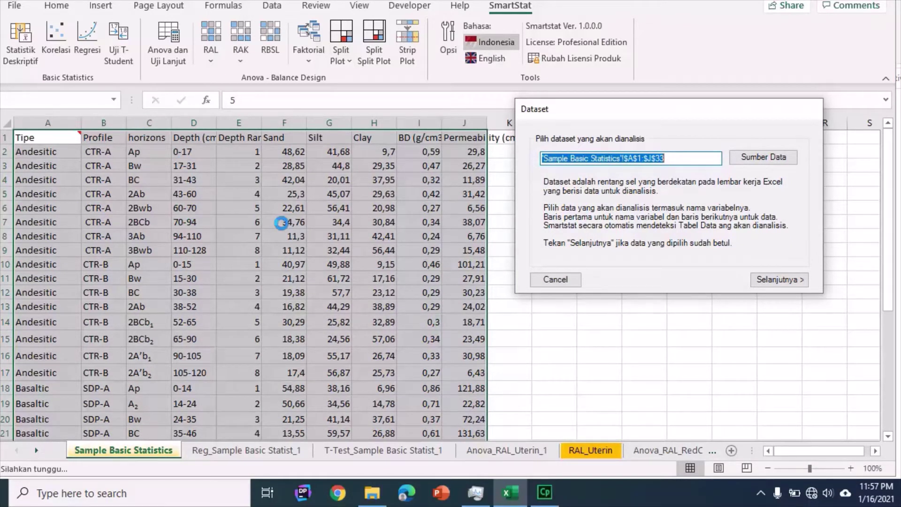
left_click(765, 280)
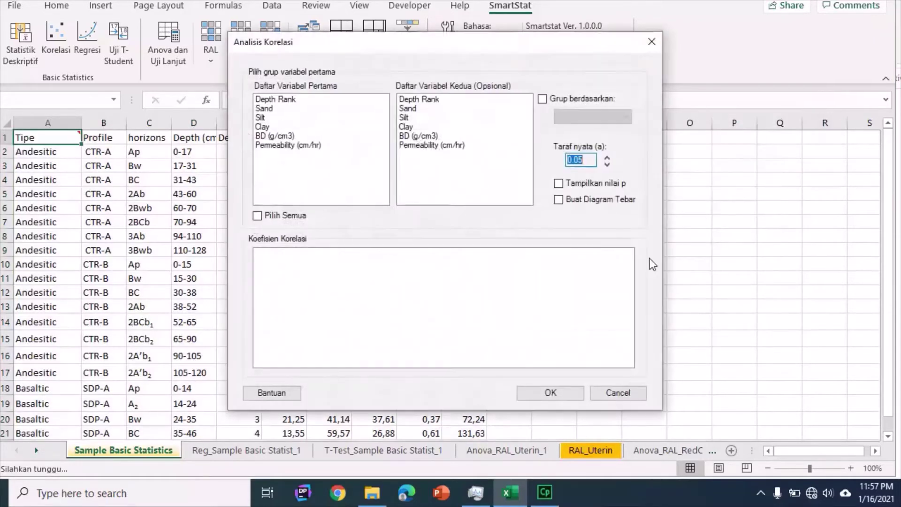
left_click_drag(409, 43, 549, 73)
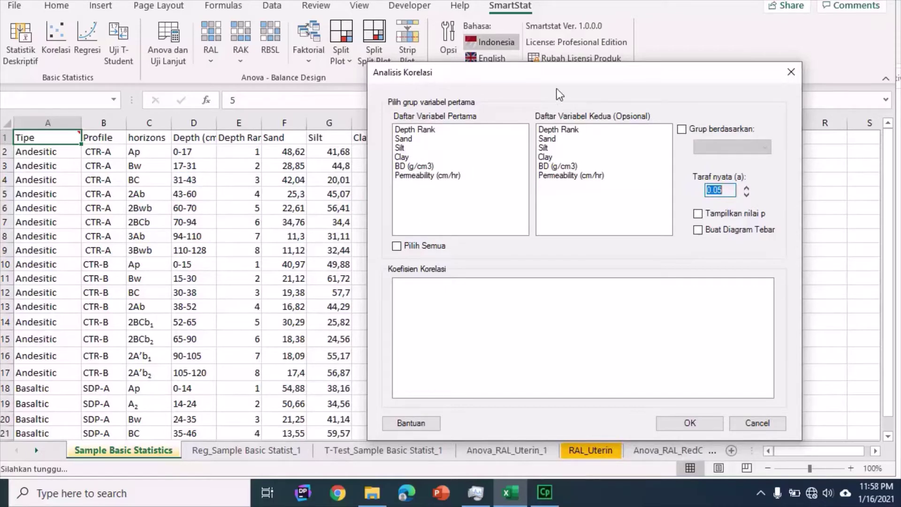
left_click_drag(568, 77, 351, 66)
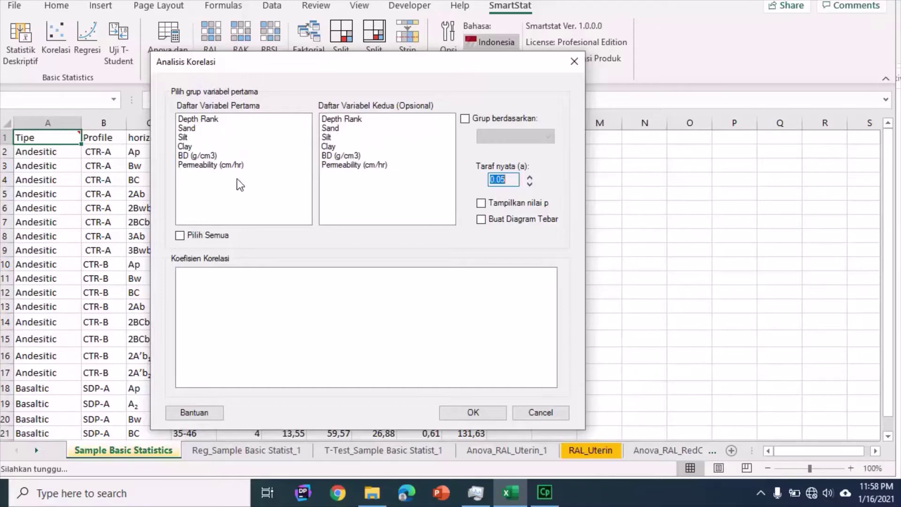
- Include all variables in the first variable list and view their correlation coefficients
left_click(179, 236)
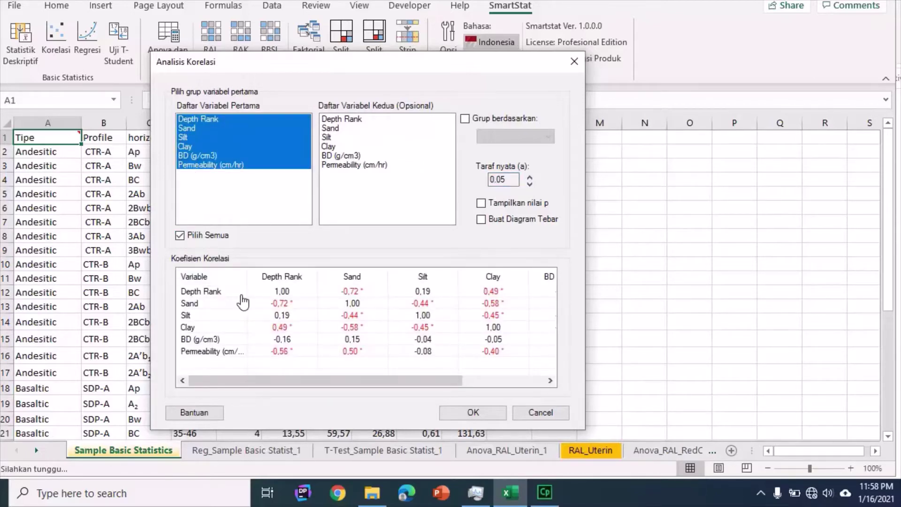
mouse_move(297, 382)
left_mouse_down()
mouse_move(404, 384)
mouse_move(283, 385)
left_mouse_up()
- Try only Sand, Silt, Clay and Permeability (cm/hr) as the first variables, then restore the selection of all variables
left_click(195, 128)
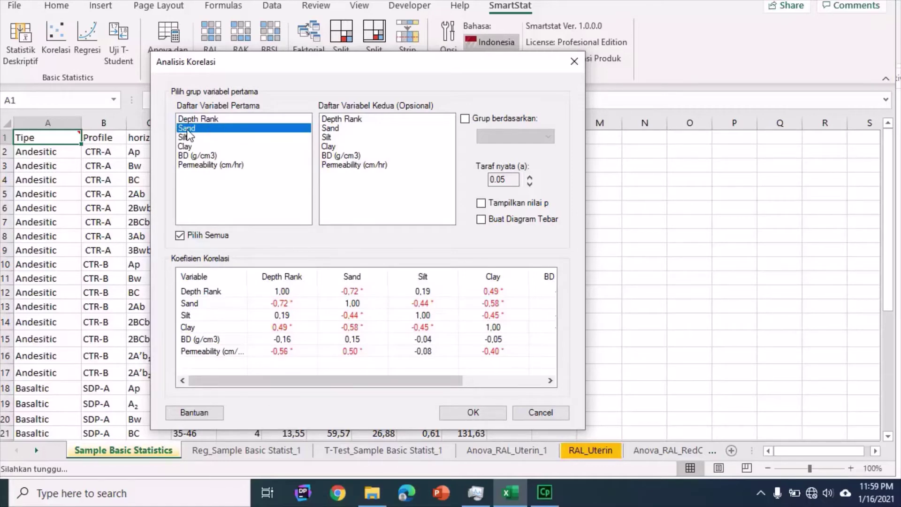
left_click_drag(187, 130, 189, 148)
left_click(206, 167, "ctrl")
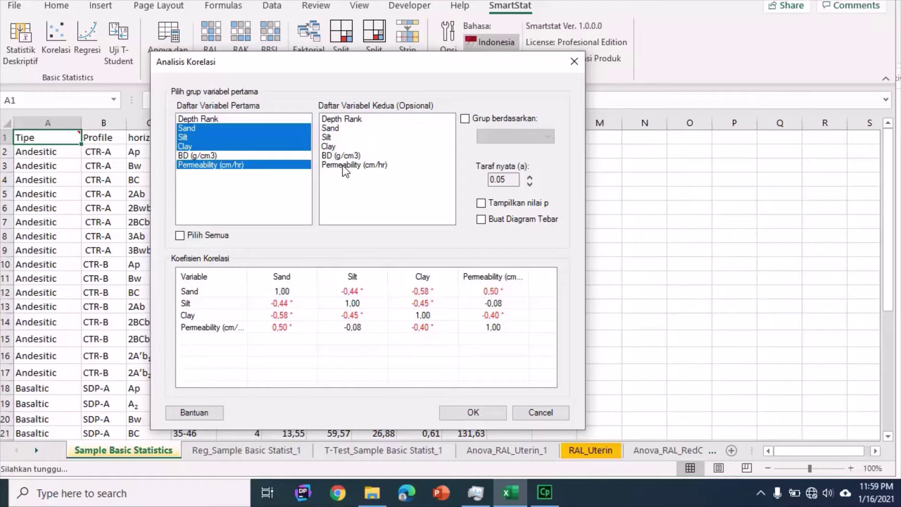
left_click(180, 236)
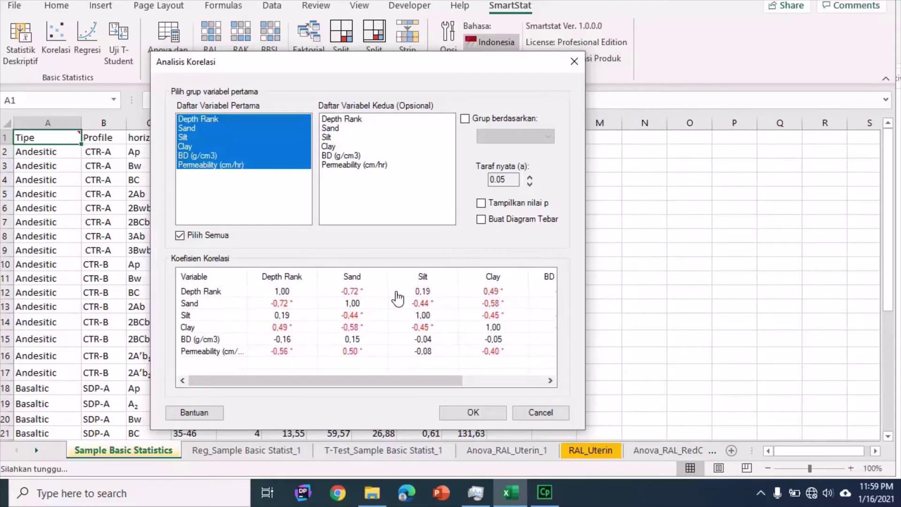
- Try BD (g/cm3) and Permeability (cm/hr) as the second variable group, then deselect both
left_click(354, 156)
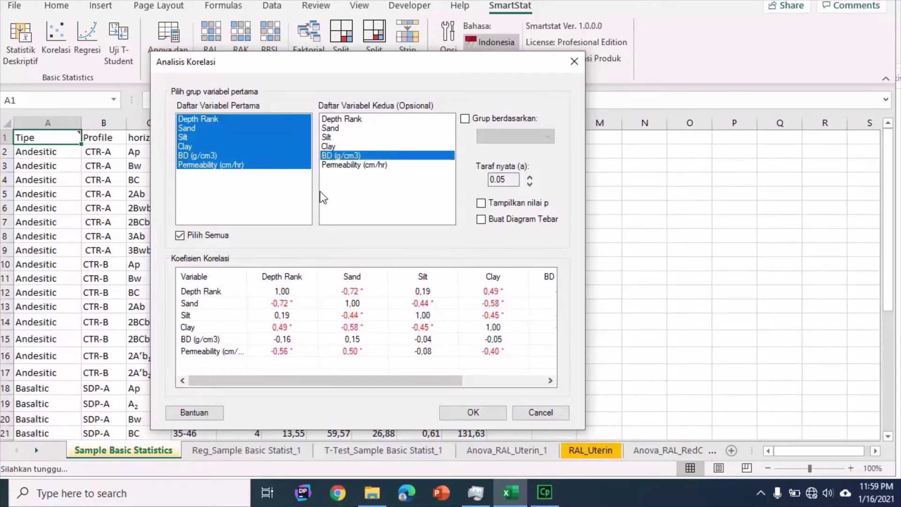
left_click(344, 165)
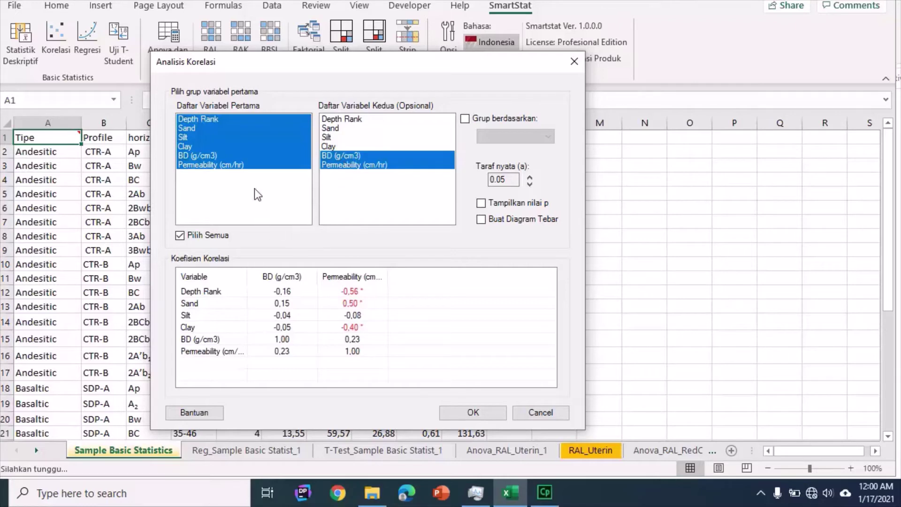
left_click(349, 162)
left_click(346, 165)
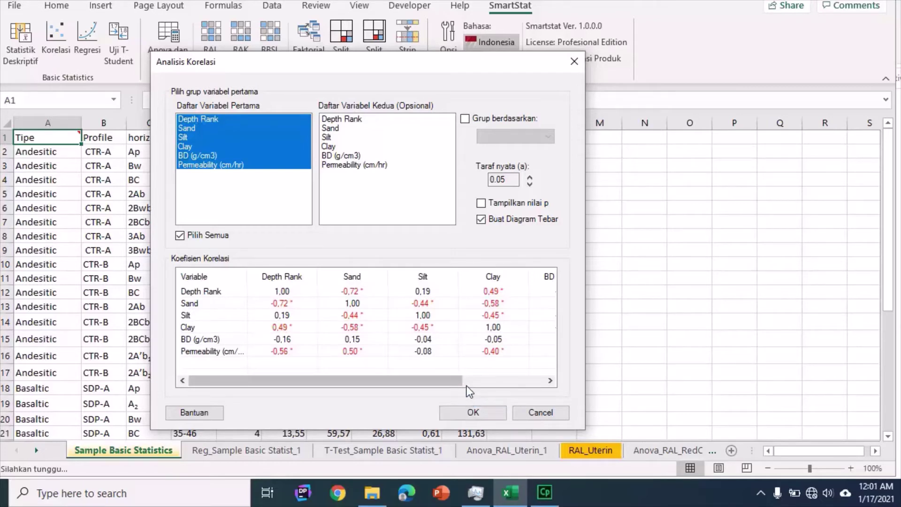
- Generate the correlation report for all variables with scatter diagrams at a 0.05 significance level
left_click(470, 414)
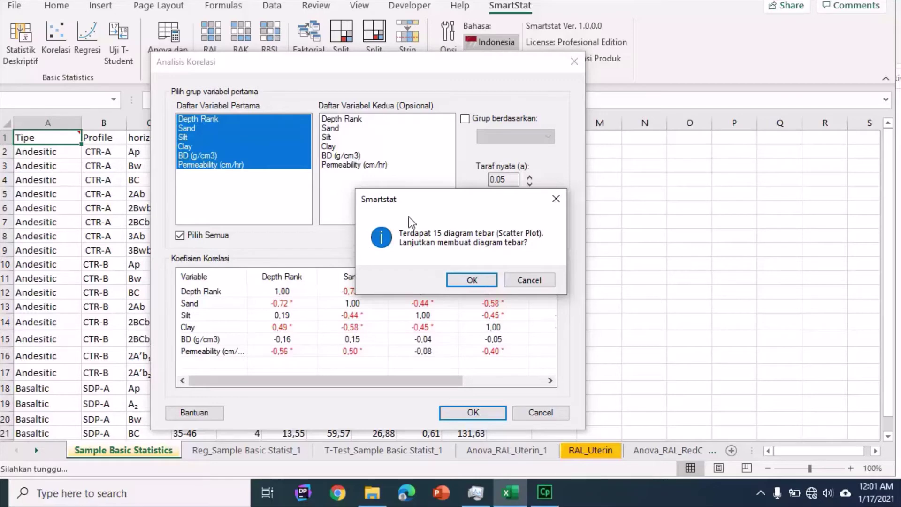
left_click_drag(440, 205, 363, 159)
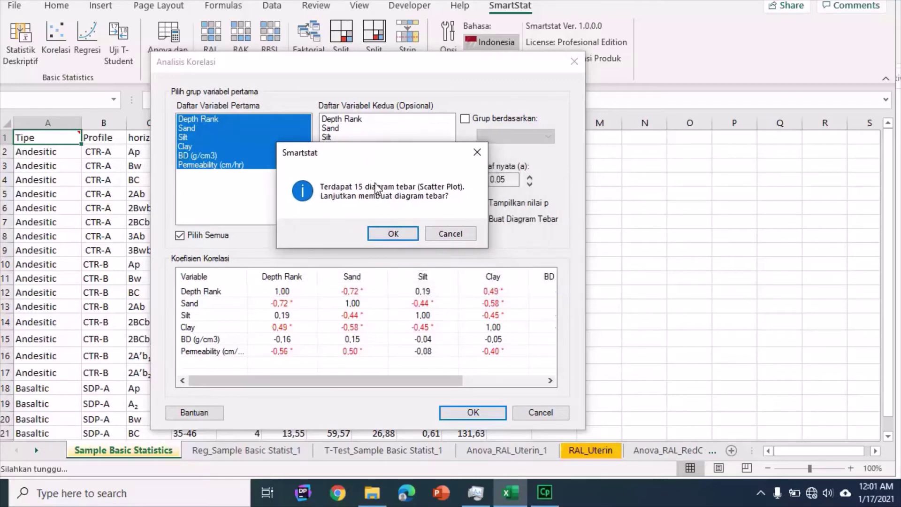
left_click(384, 234)
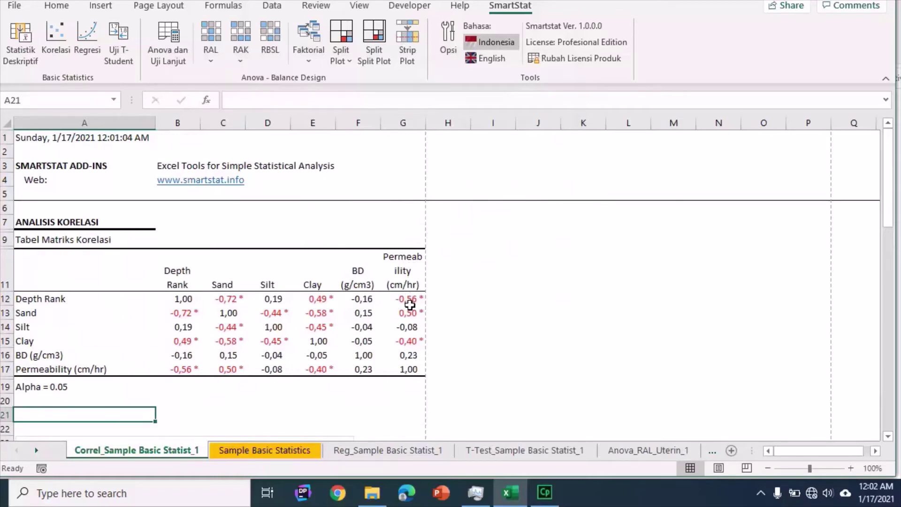
- Examine the correlation matrix for how Depth Rank, Sand, Silt, Clay and BD relate to Permeability
left_click(50, 300)
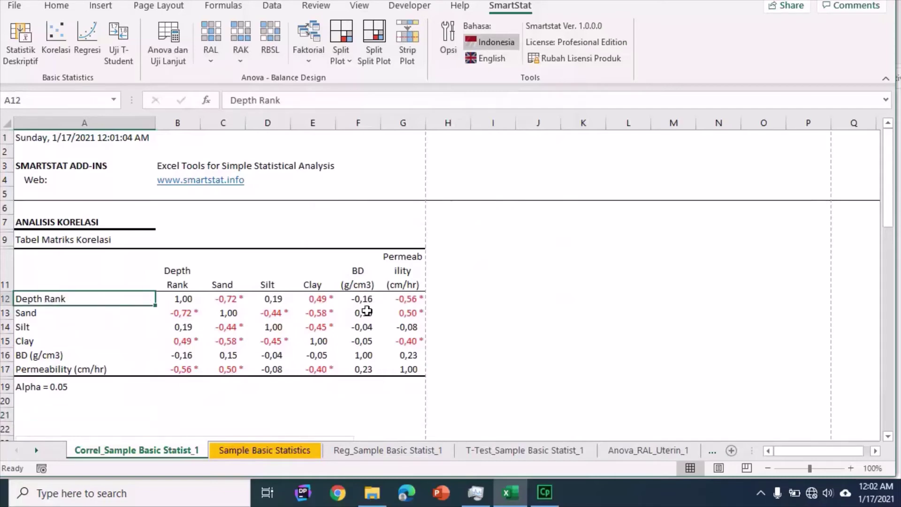
left_click(403, 315)
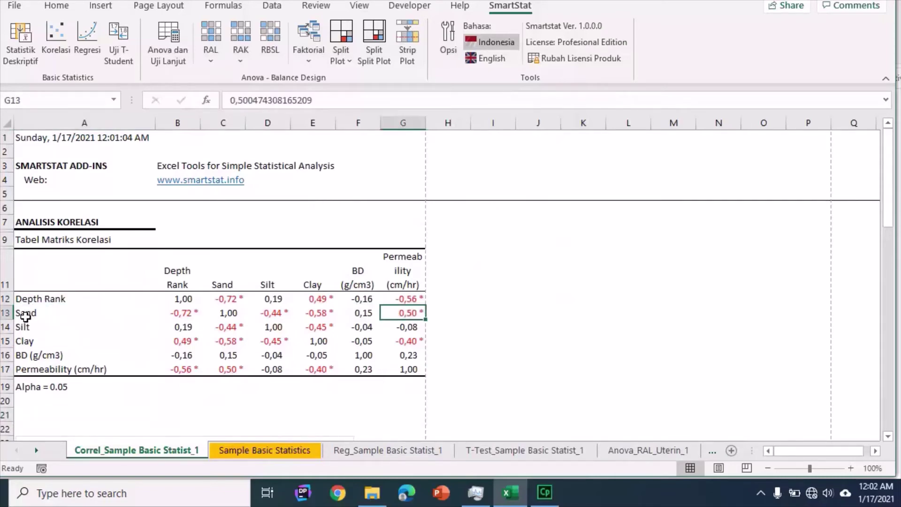
key("Down")
key("Down")
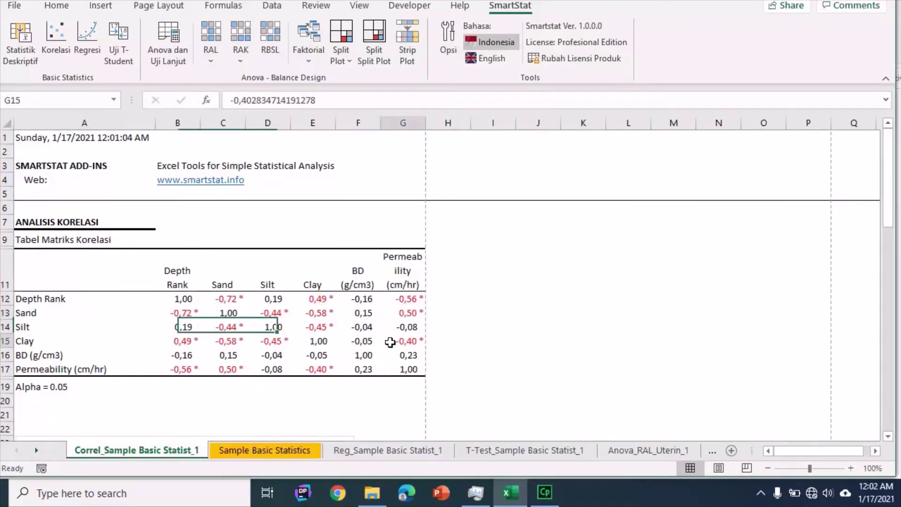
left_click(40, 342)
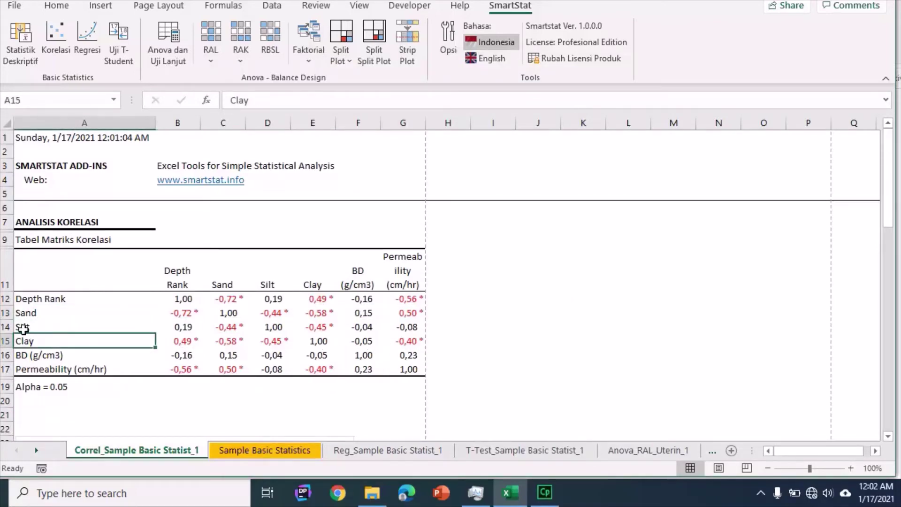
left_click(23, 329)
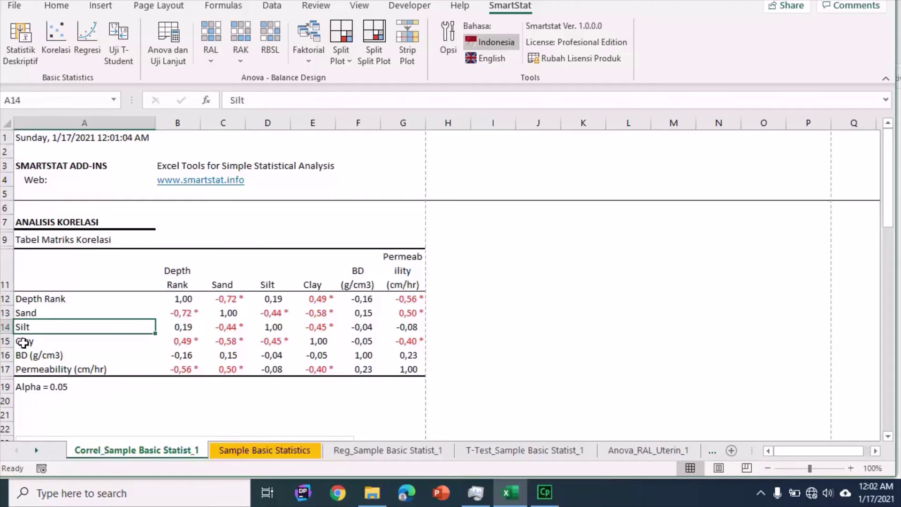
left_click(25, 357)
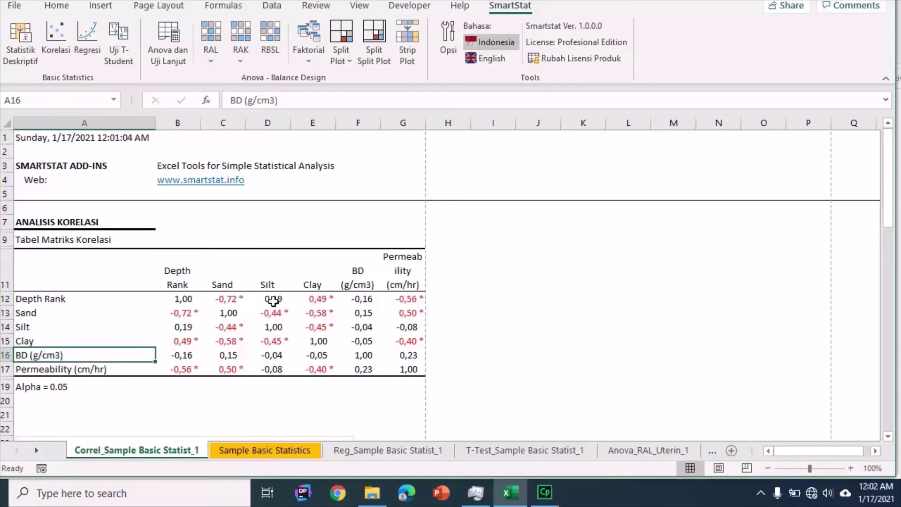
- Look through the stacked scatter diagrams for each variable pair beneath the correlation matrix
scroll(273, 301, "down", 1)
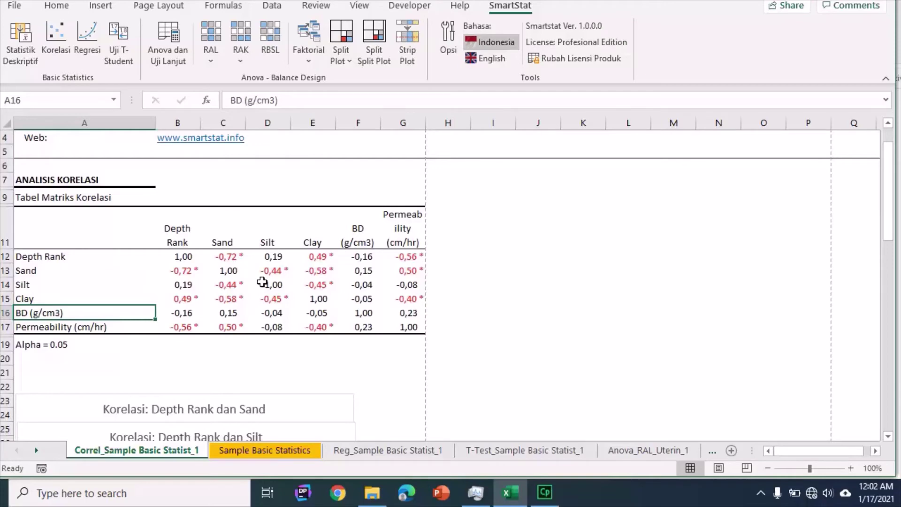
scroll(334, 310, "down", 2)
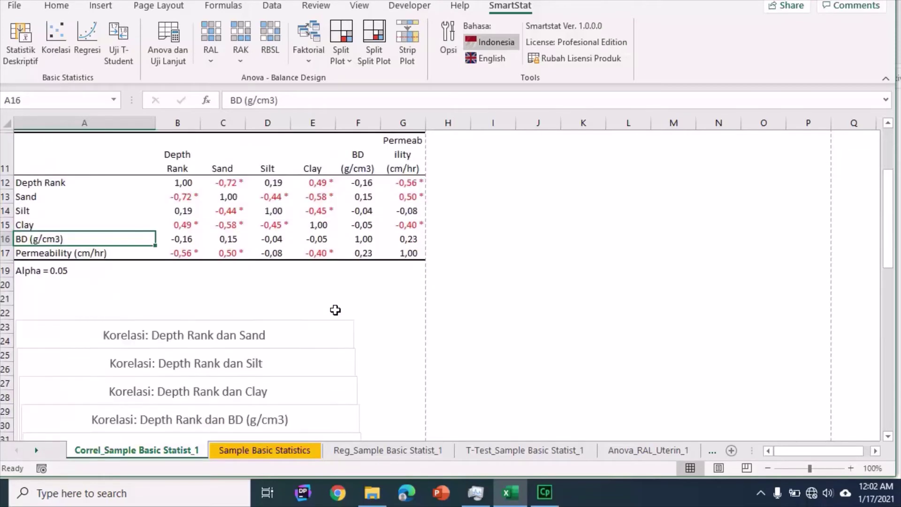
scroll(370, 312, "down", 2)
scroll(371, 312, "down", 9)
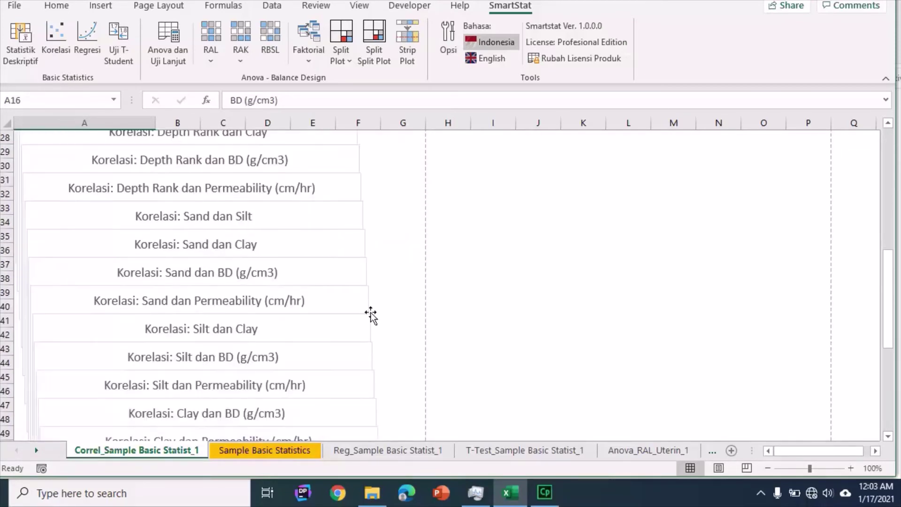
scroll(433, 349, "up", 6)
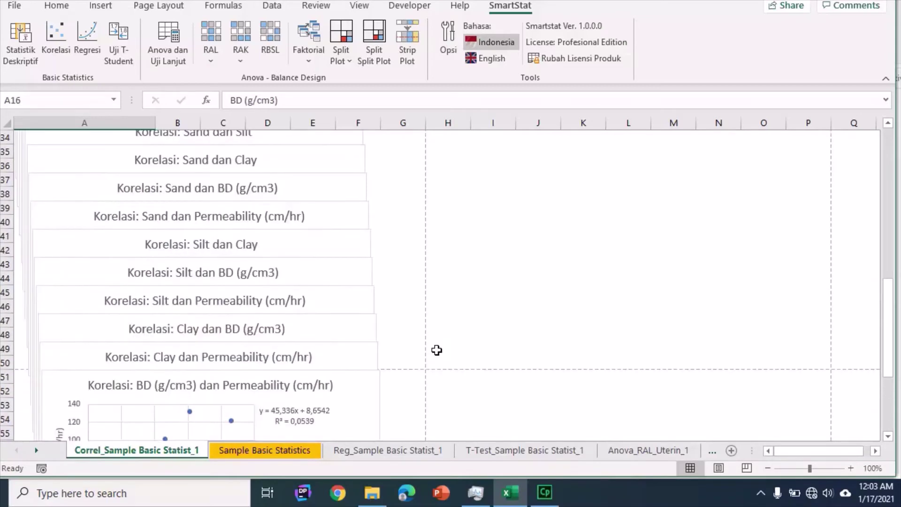
scroll(432, 349, "up", 2)
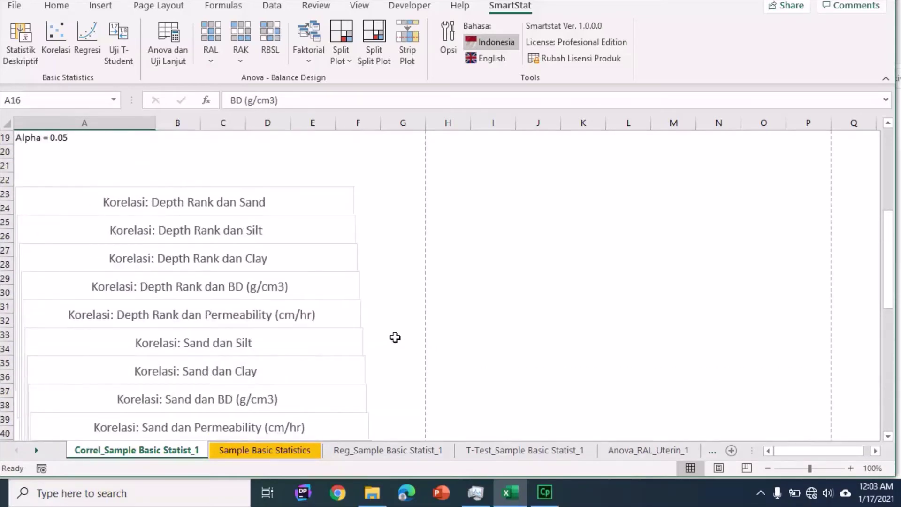
scroll(407, 331, "down", 8)
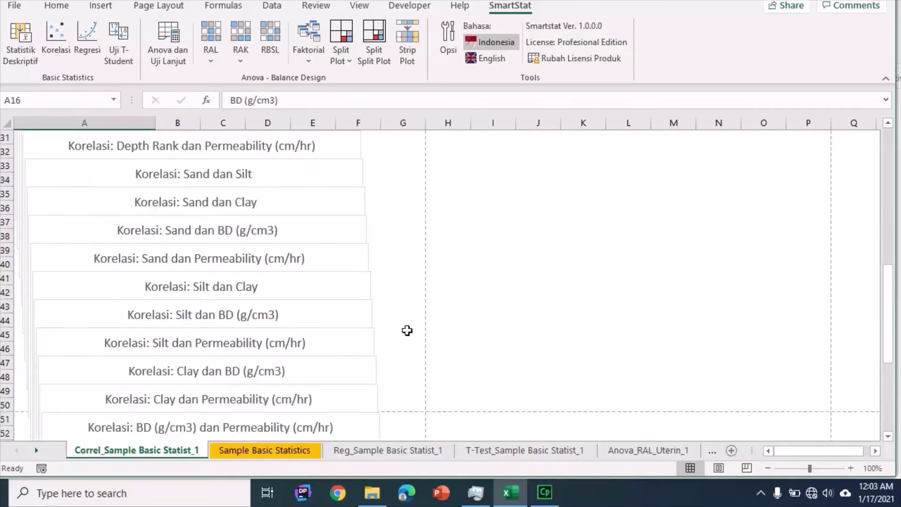
- Check the Depth Rank and Sand coefficient in the matrix, then move their scatter diagram out of the stack to the empty area beside the matrix
scroll(407, 330, "up", 14)
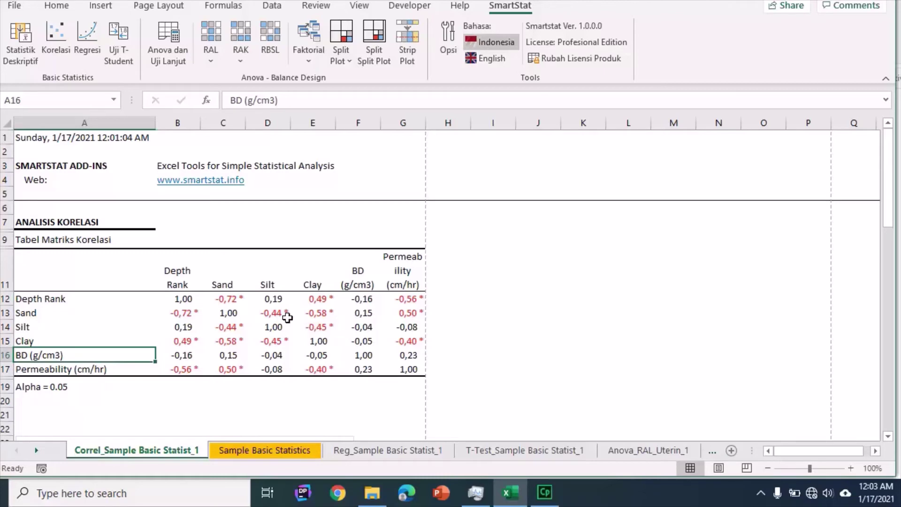
left_click(210, 301)
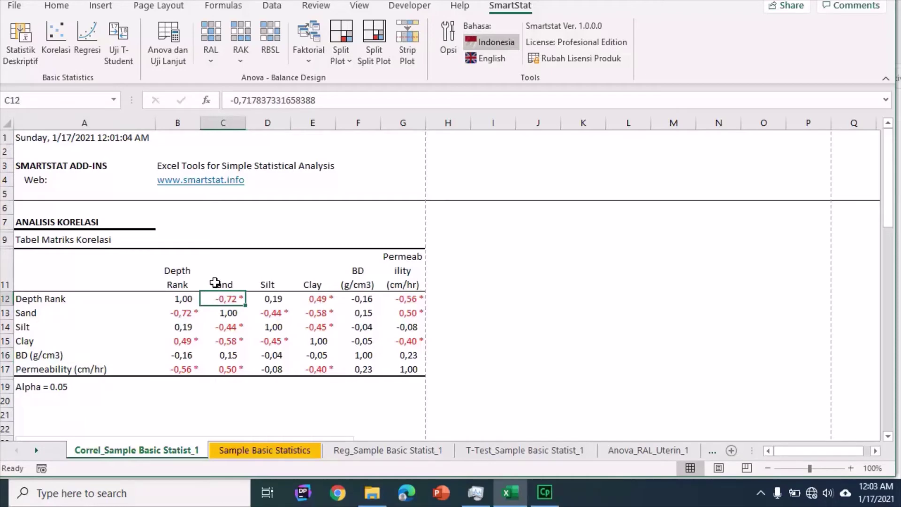
scroll(426, 306, "down", 2)
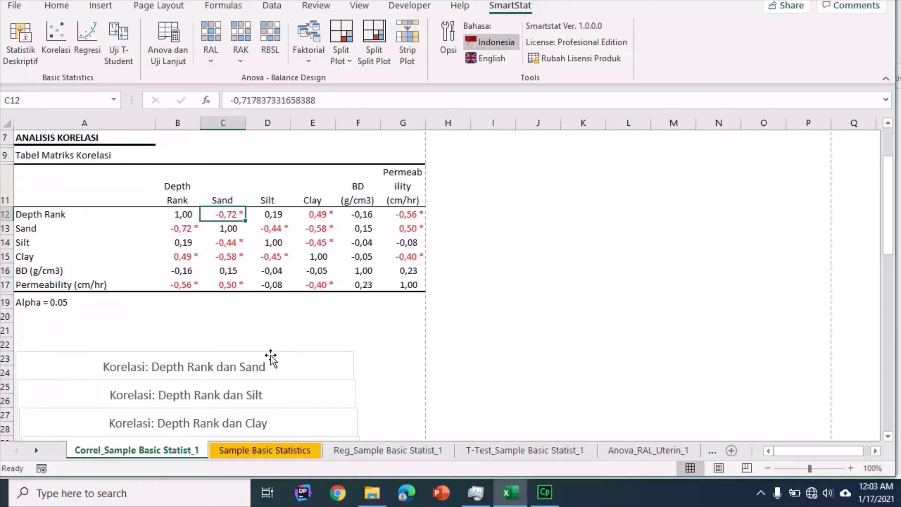
scroll(350, 356, "down", 1)
left_click_drag(286, 326, 661, 164)
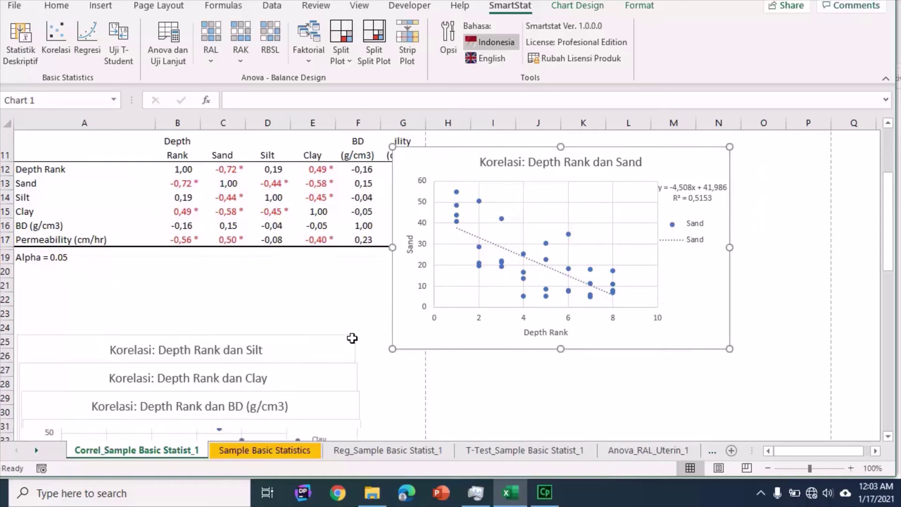
- Move the Sand and Silt scatter diagram out of the stack to just below the Depth Rank and Sand diagram
scroll(353, 338, "down", 9)
scroll(352, 340, "down", 3)
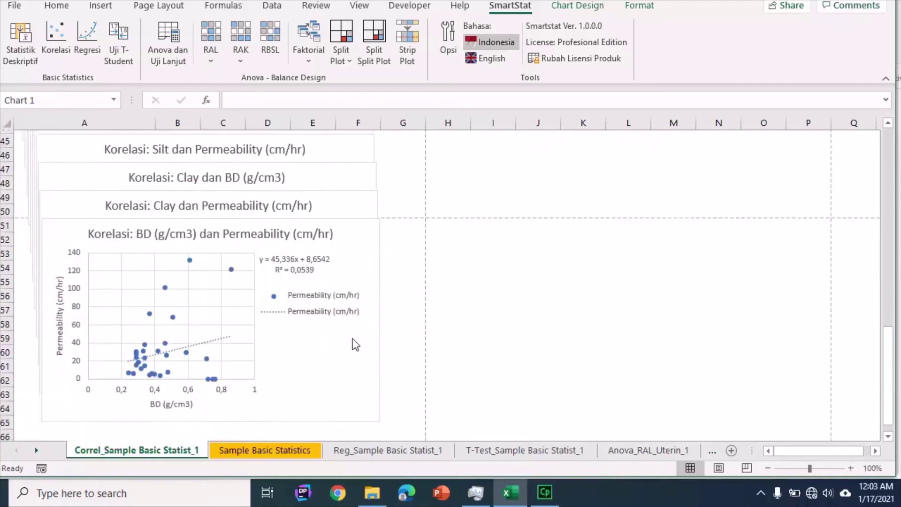
scroll(352, 340, "up", 9)
scroll(353, 342, "up", 1)
scroll(353, 342, "down", 1)
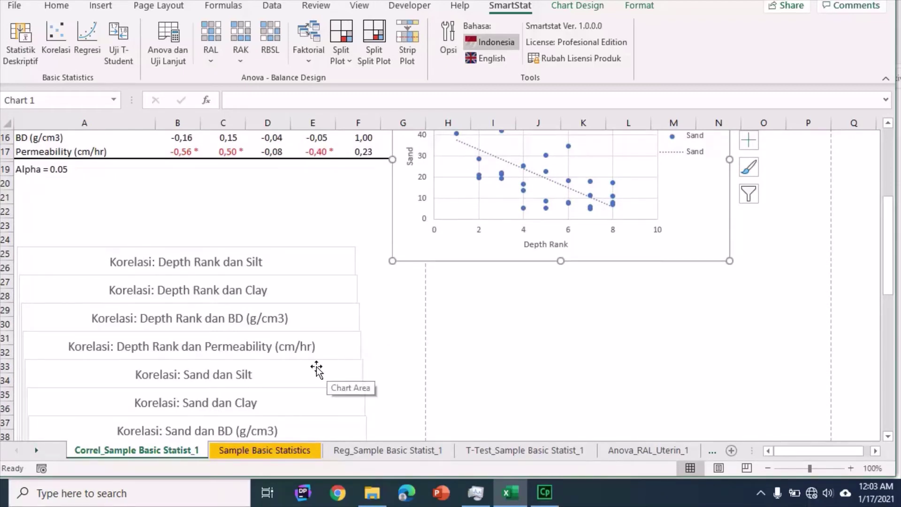
left_click_drag(317, 371, 687, 282)
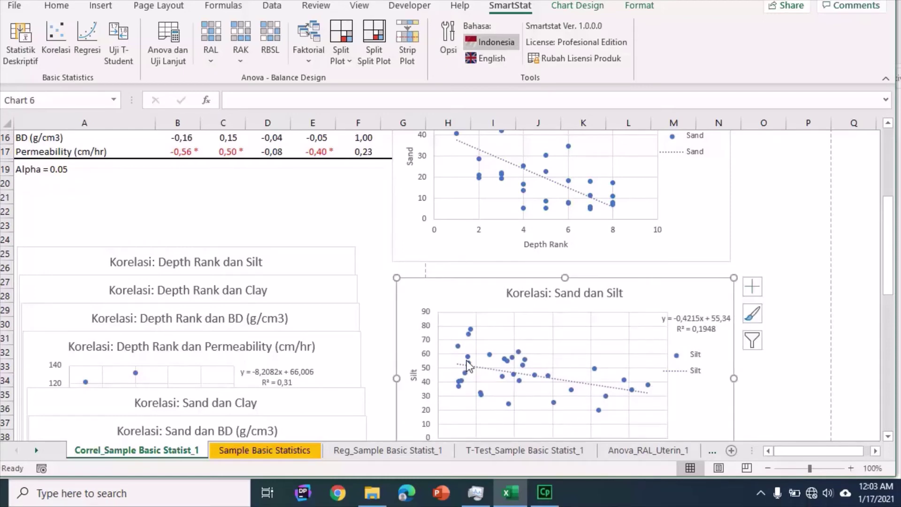
scroll(691, 299, "down", 1)
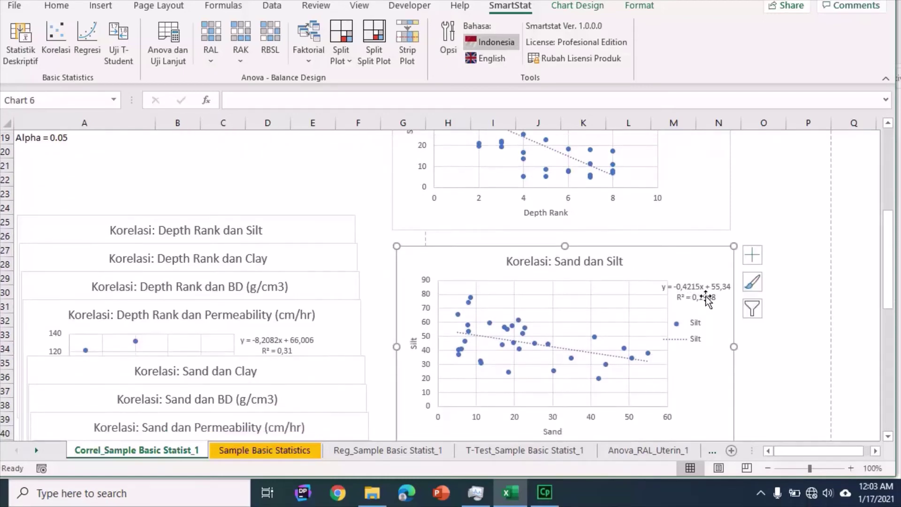
scroll(427, 355, "up", 6)
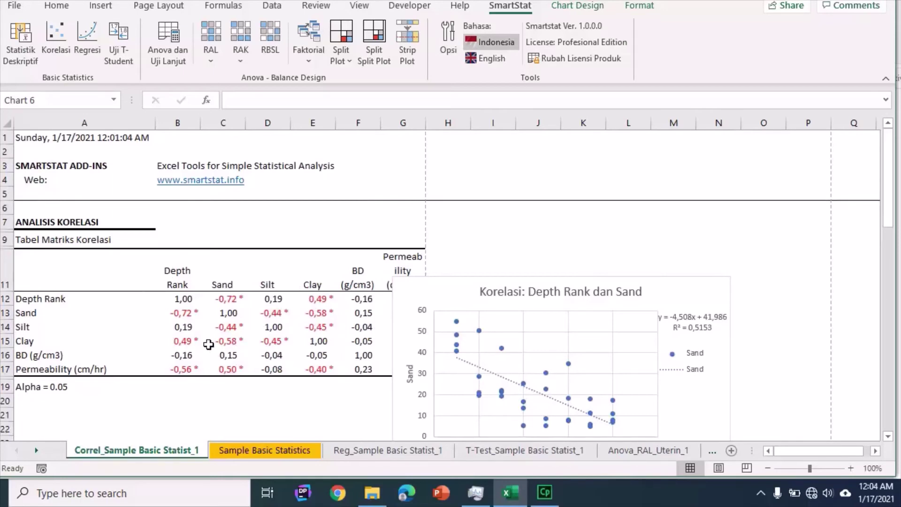
- Start a new correlation analysis on the Sample Basic Statistics sheet using the dataset range A1:J33
left_click(243, 450)
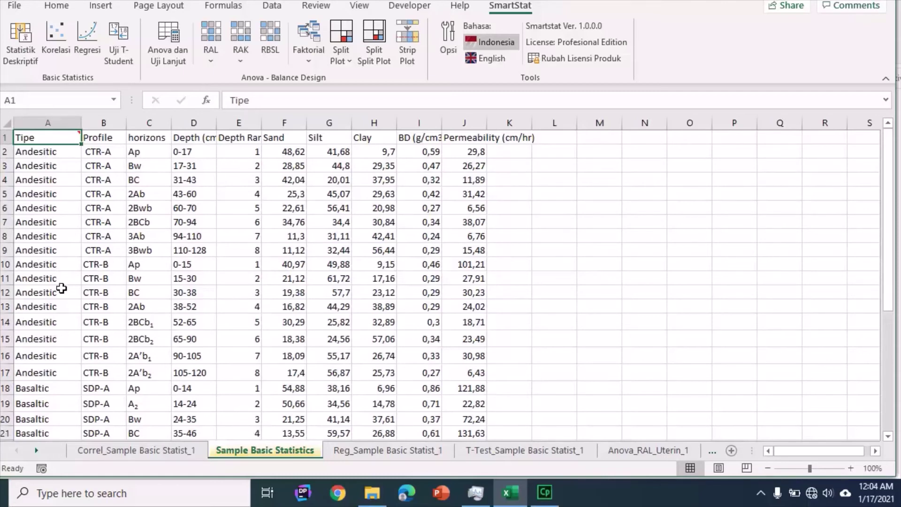
scroll(59, 286, "down", 1)
scroll(45, 324, "up", 1)
left_click(271, 197)
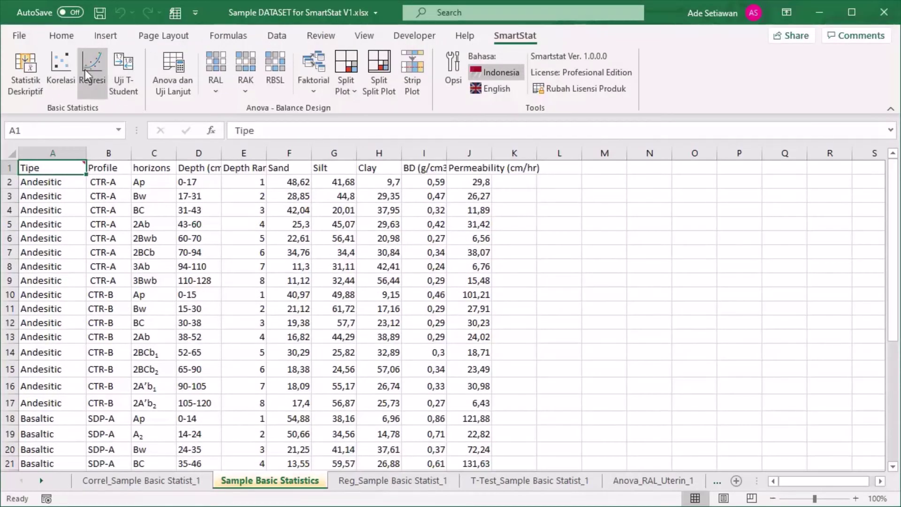
left_click(66, 71)
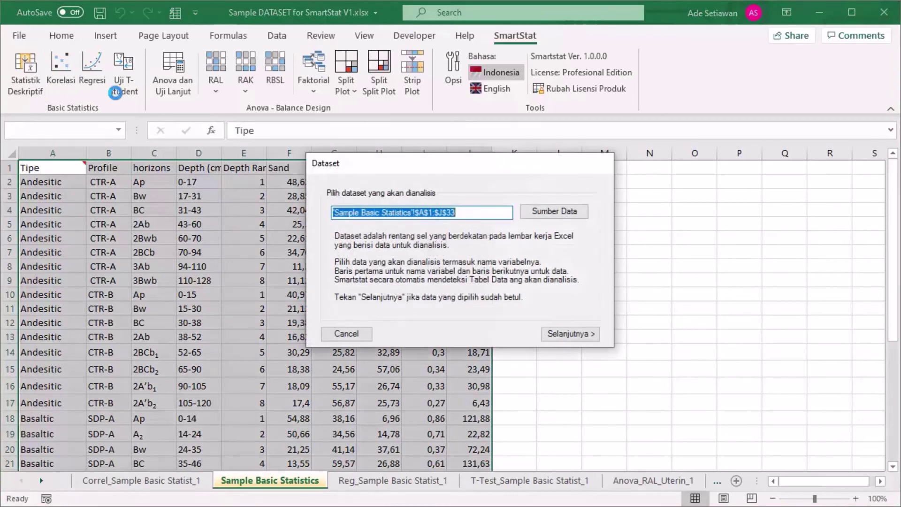
left_click(561, 334)
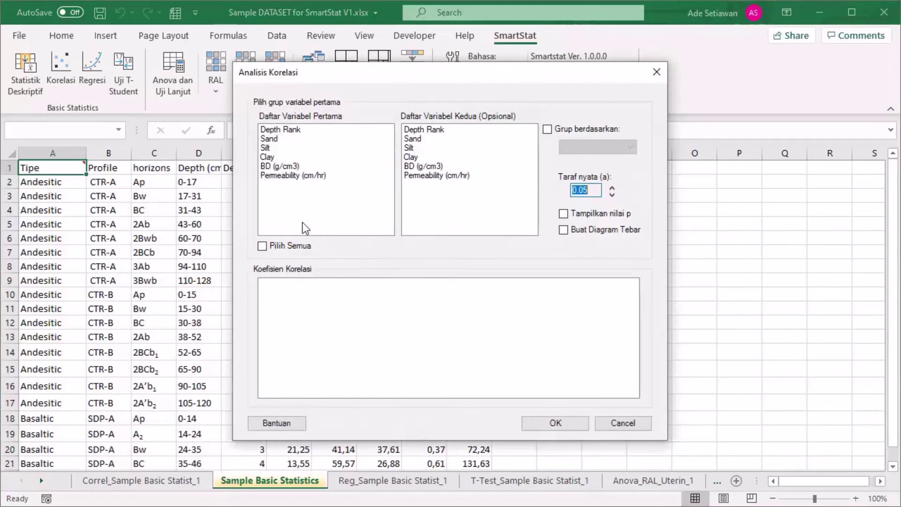
- Select all variables as the first group and BD (g/cm3) and Permeability (cm/hr) as the second, with scatter diagrams enabled
left_click(285, 247)
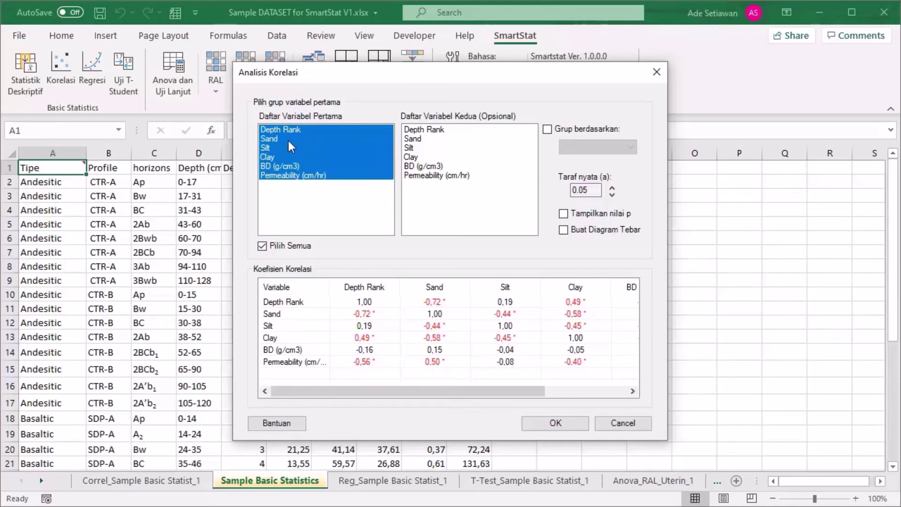
left_click(424, 167)
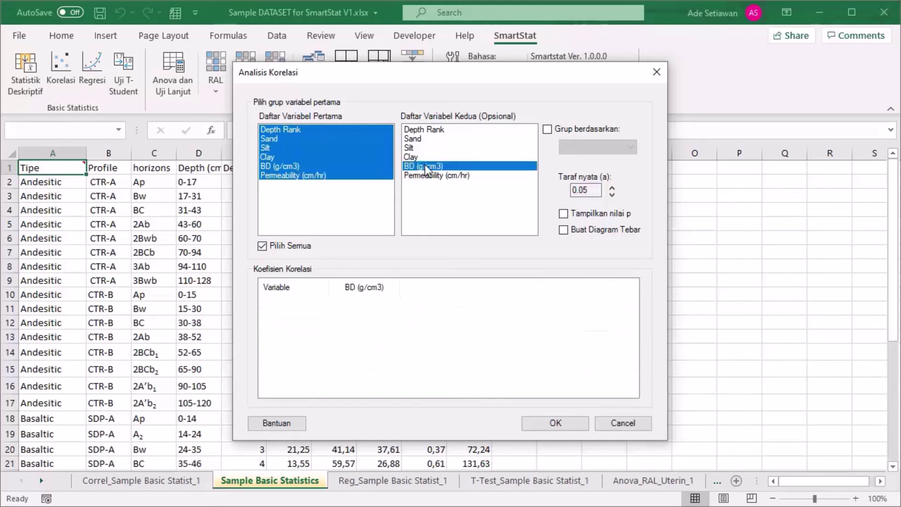
left_click(424, 177)
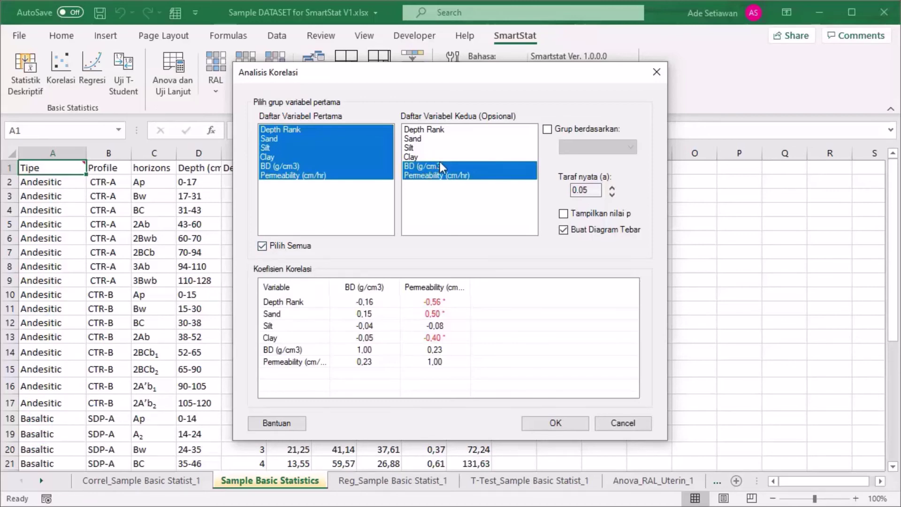
- Group the correlation analysis by Tipe and generate the report with its scatter diagrams
left_click(549, 131)
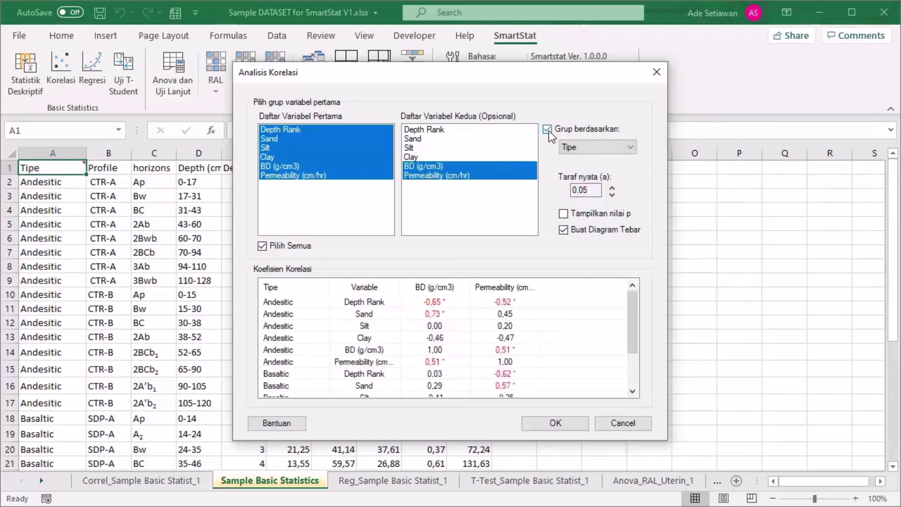
left_click(634, 153)
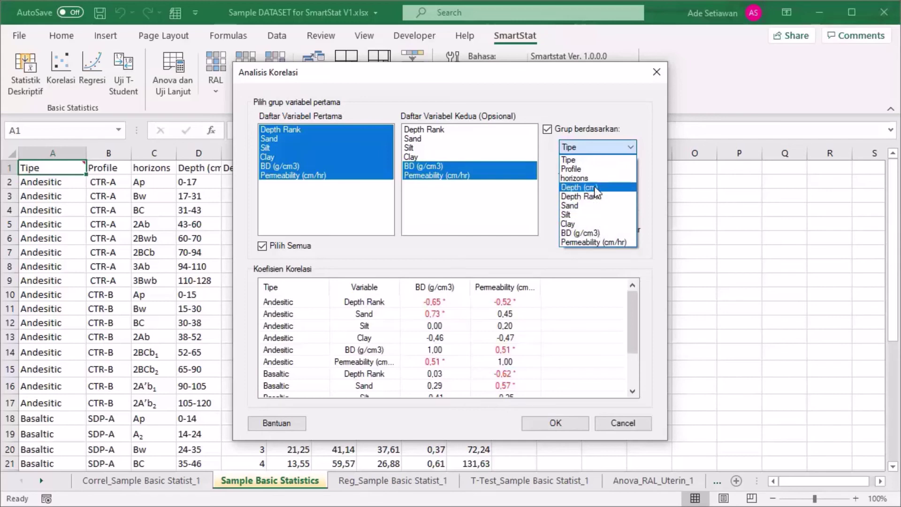
left_click(592, 162)
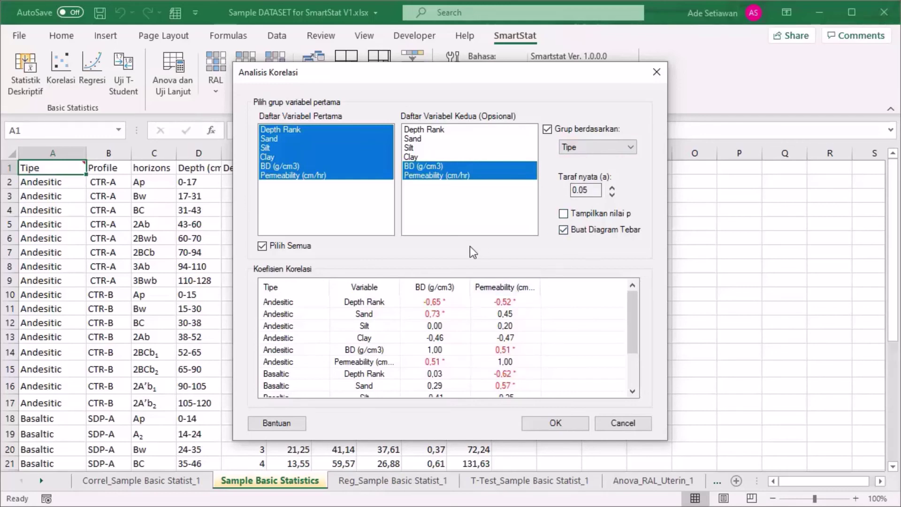
left_click(549, 425)
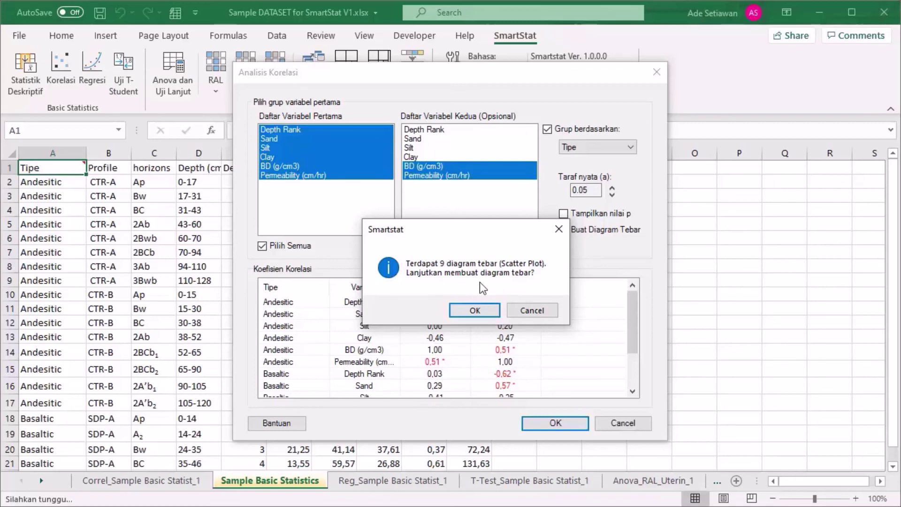
left_click(466, 309)
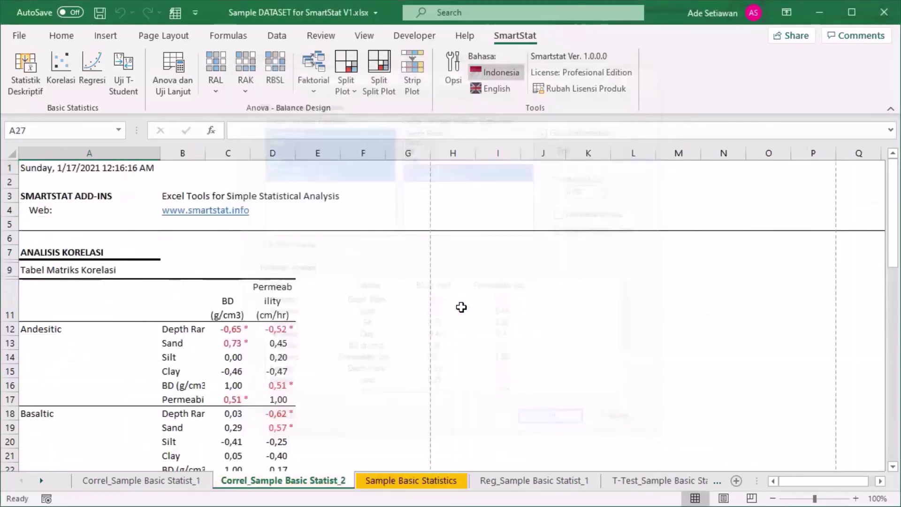
- Examine the BD and Permeability correlation coefficients for the Andesitic block and the Basaltic block of the grouped matrix
scroll(348, 306, "down", 2)
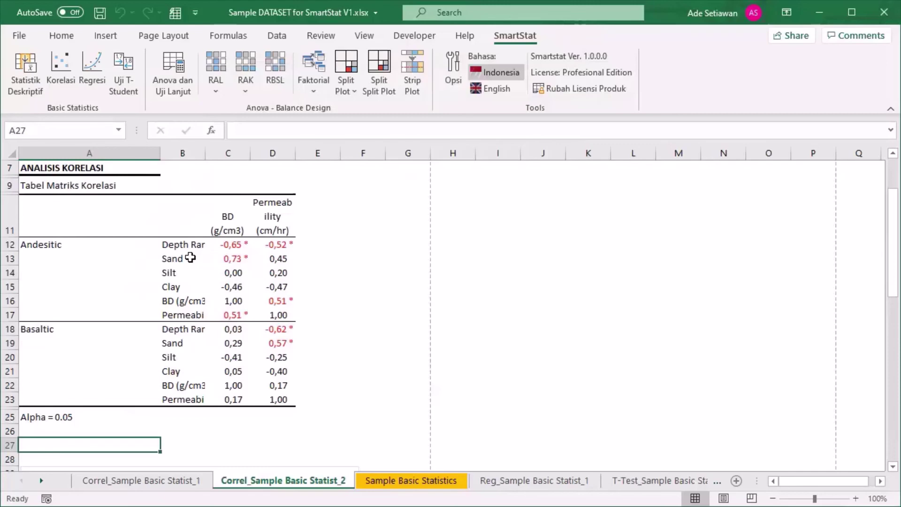
left_click_drag(231, 243, 278, 313)
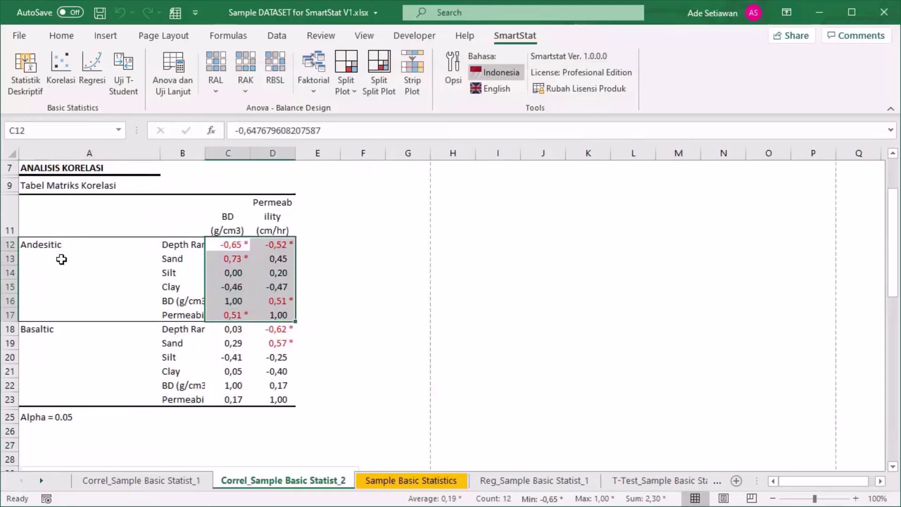
left_click_drag(226, 331, 272, 400)
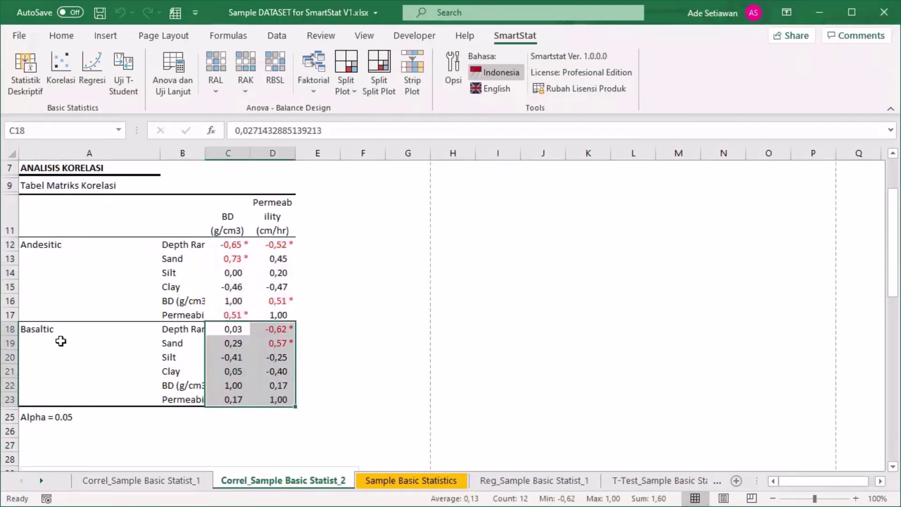
- Move the grouped Depth Rank and BD (g/cm3) scatter diagram out of the stack into the empty area beside the matrix
scroll(141, 335, "down", 4)
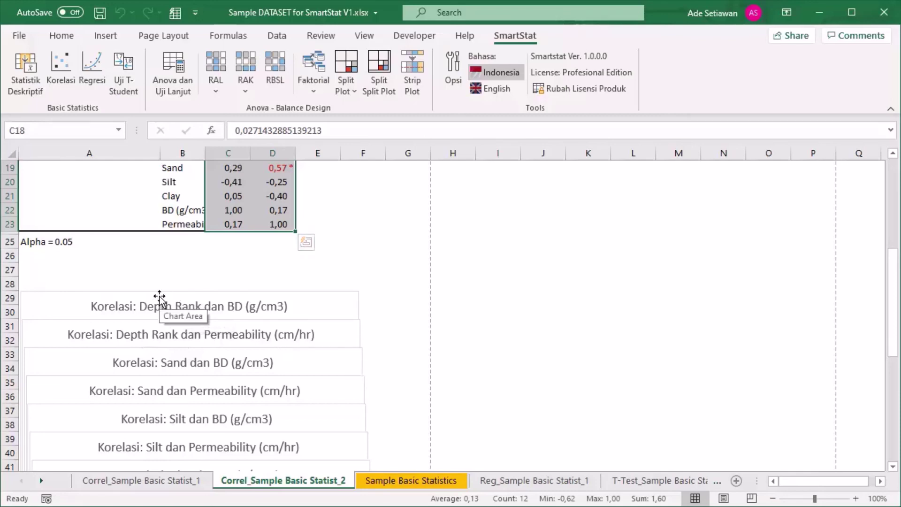
left_click_drag(159, 297, 540, 190)
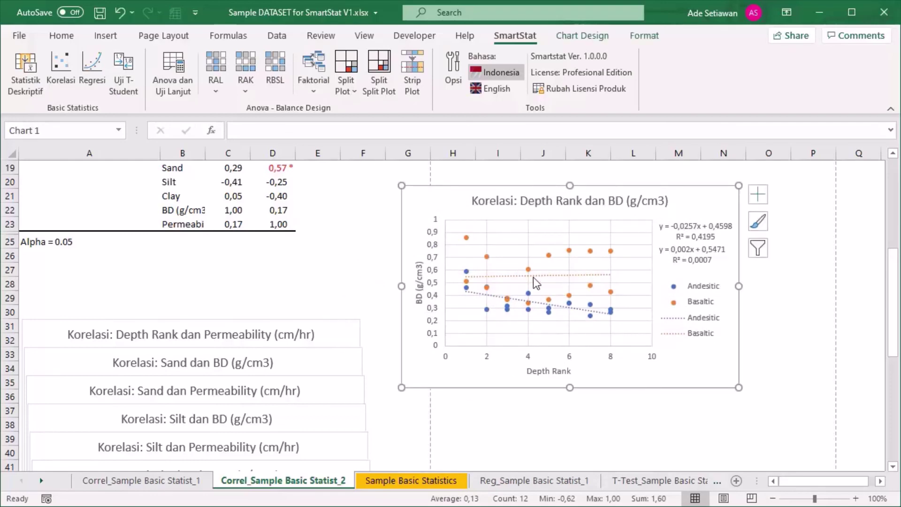